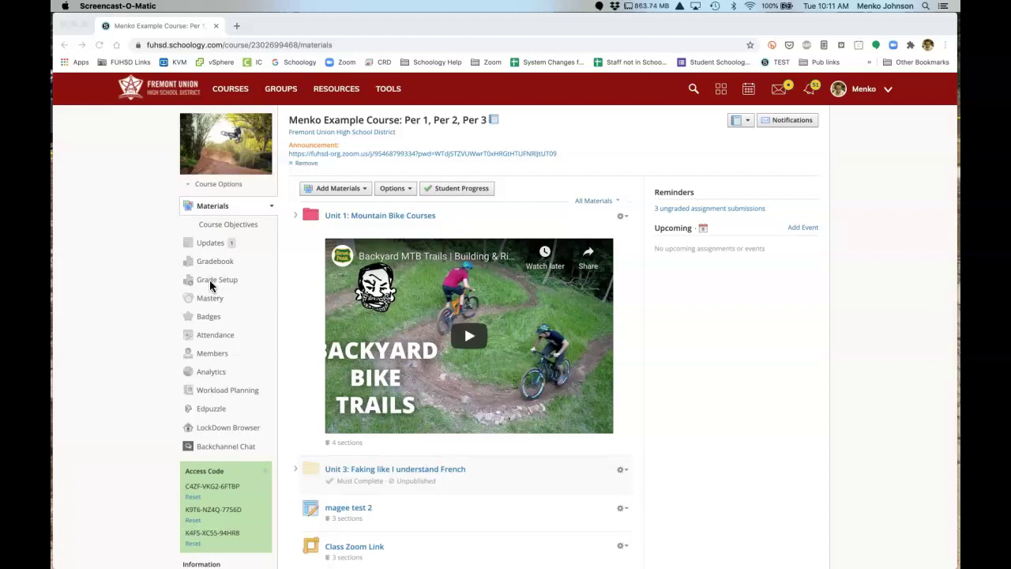
Step: Open the course's grade setup, try the Numeric gradebook scale and set it back to A +/-
click(211, 282)
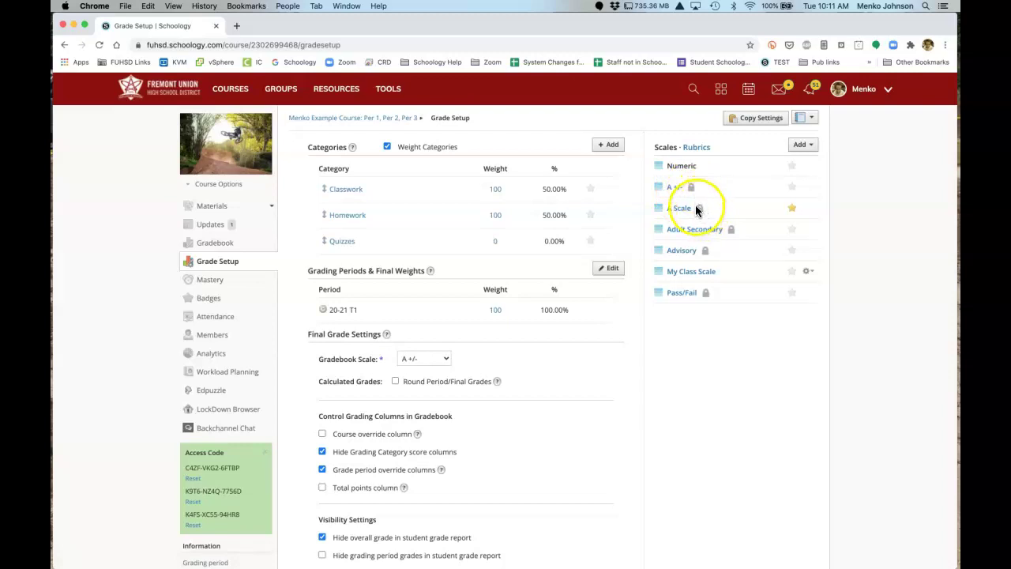
click(431, 359)
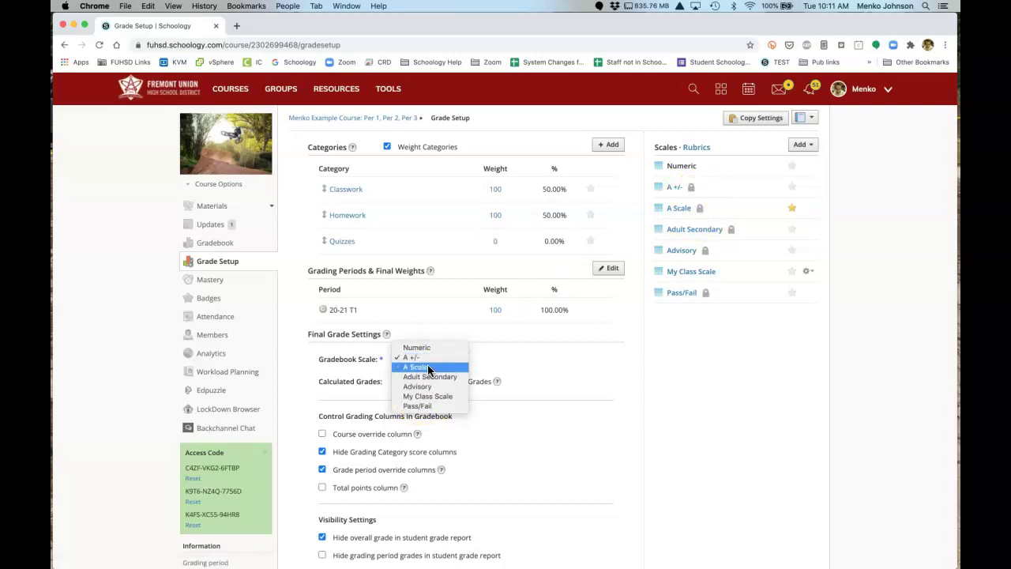
click(425, 355)
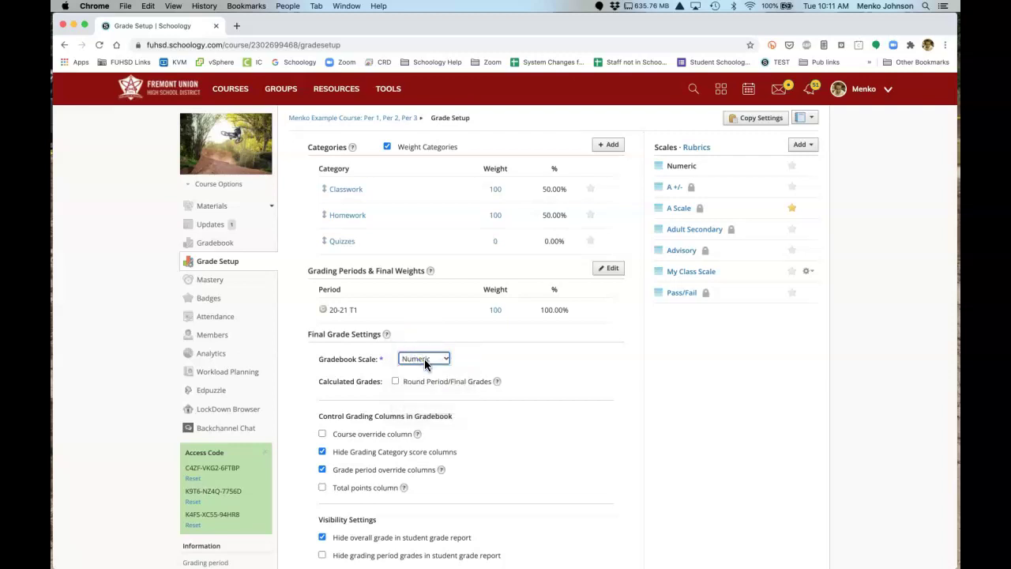
click(424, 359)
click(423, 365)
Step: View the letter grades, ranges and conversions defined in the A Scale, and close its details
click(680, 209)
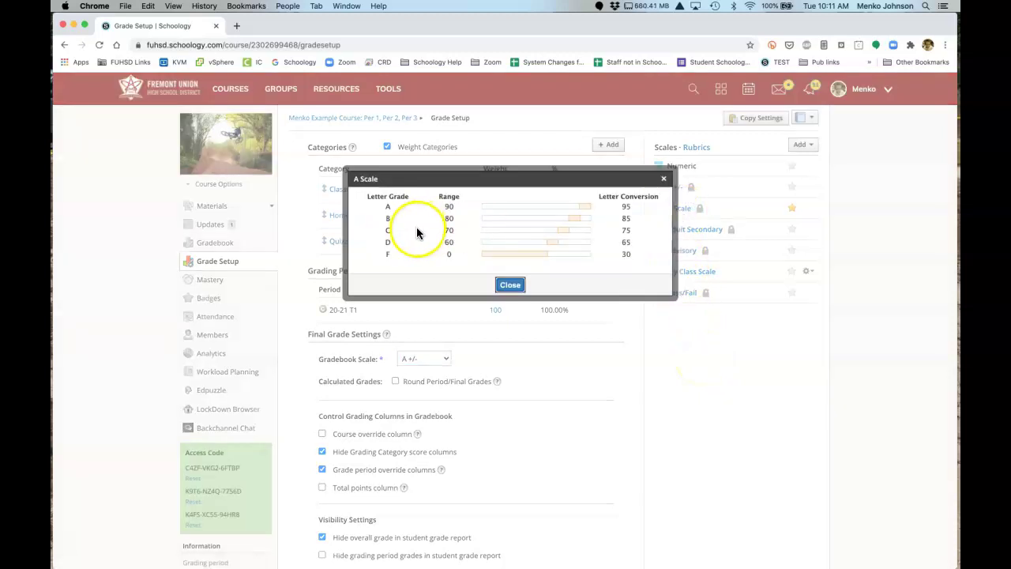
click(448, 207)
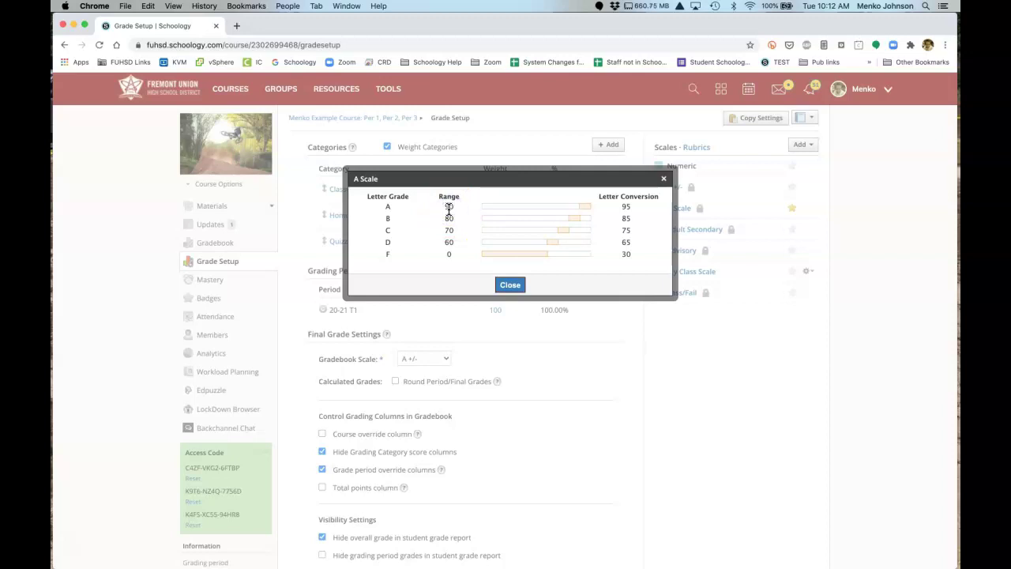
click(515, 289)
Step: Start a new percentage-based grading scale named "My test scale"
click(804, 147)
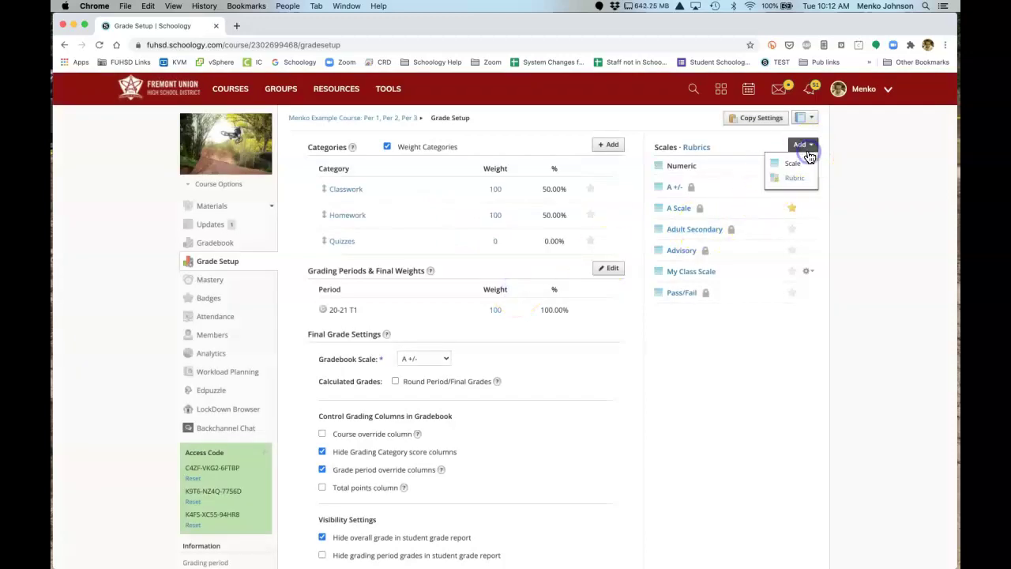
click(793, 164)
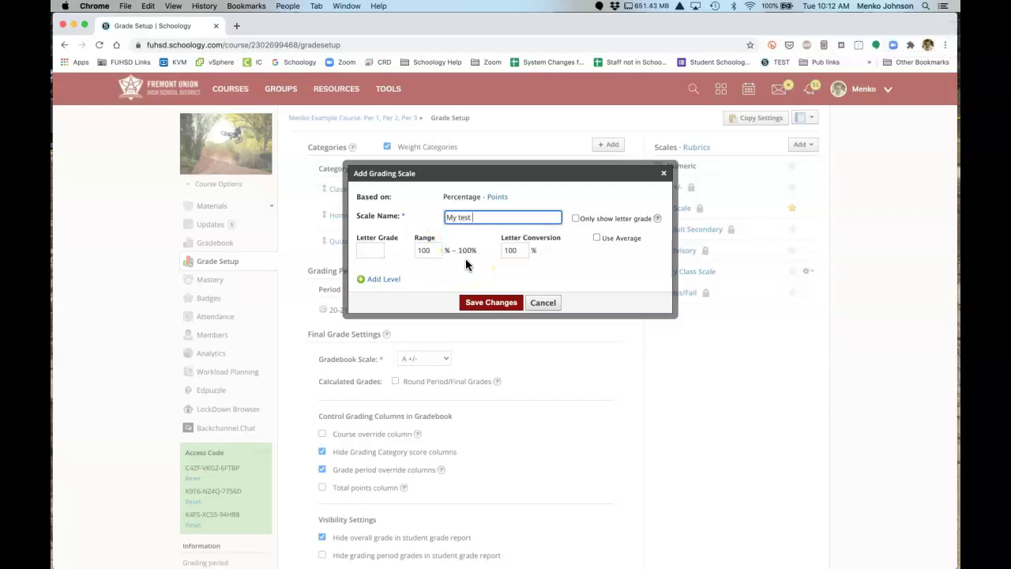
text(e)
Step: Define the first level as letter grade A with a range starting at 89% and a letter conversion of 95%
click(357, 263)
click(361, 251)
text(A)
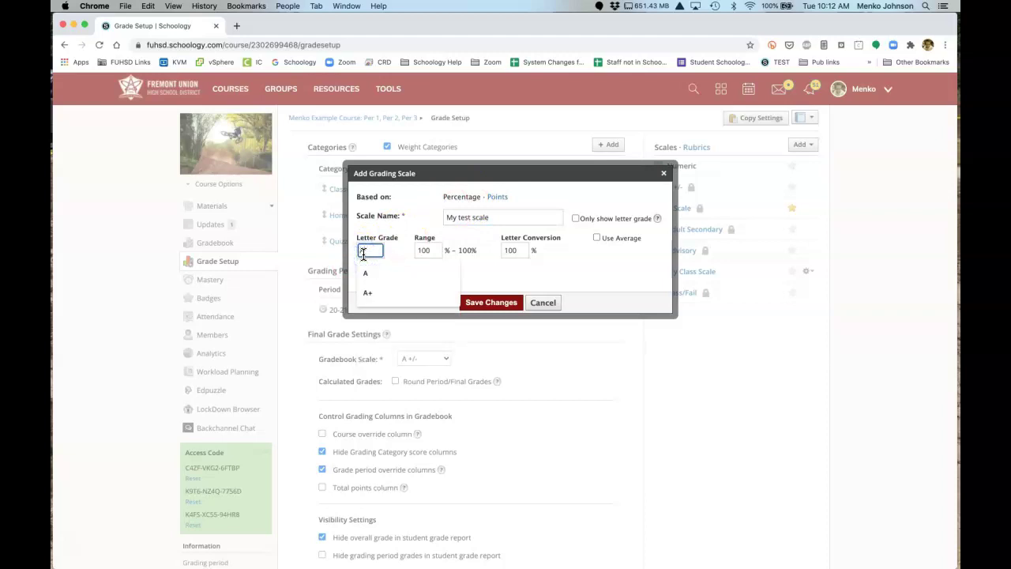
key(Tab)
text(89)
click(363, 254)
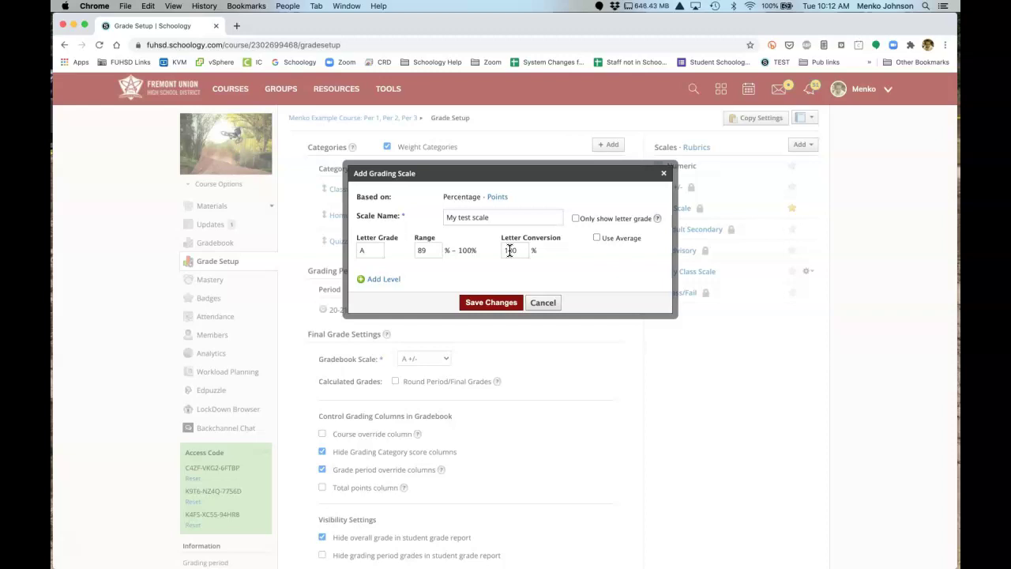
text(96)
click(565, 251)
key(BackSpace)
text(5)
Step: Add four more levels to the scale for the letter grades B, C, D and F
click(386, 279)
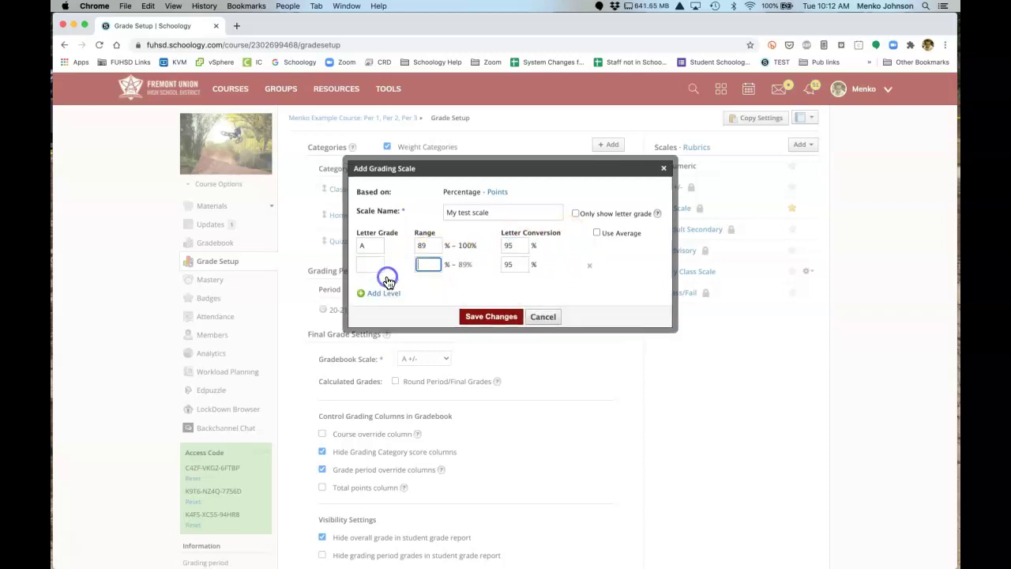
click(372, 266)
text(B)
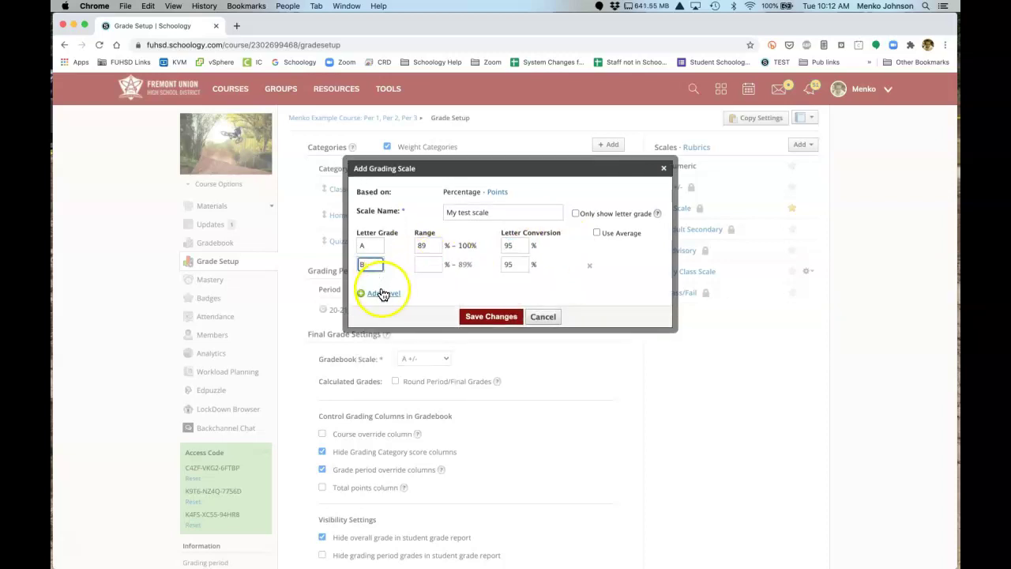
click(382, 294)
click(373, 278)
text(C)
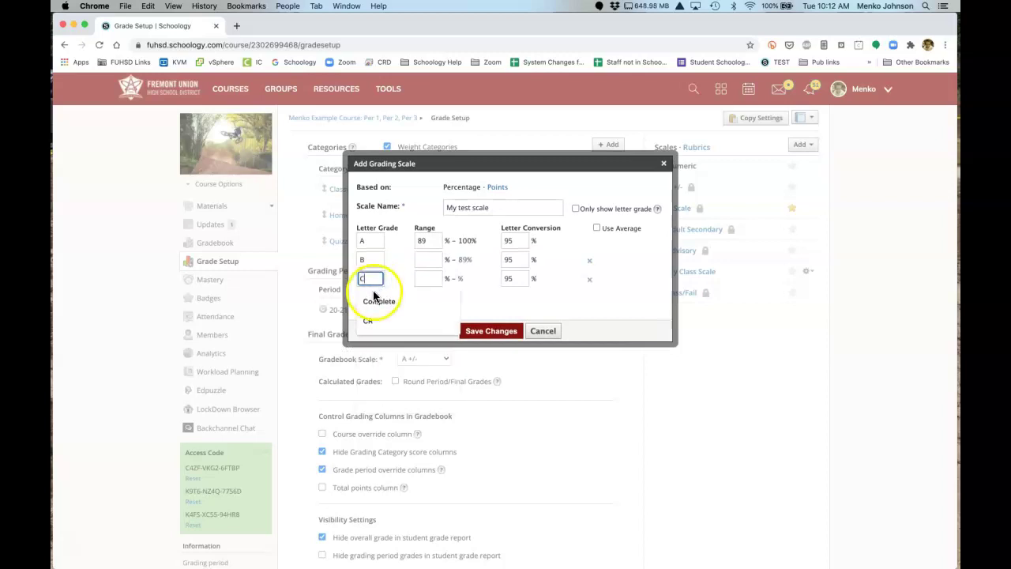
click(536, 304)
click(383, 311)
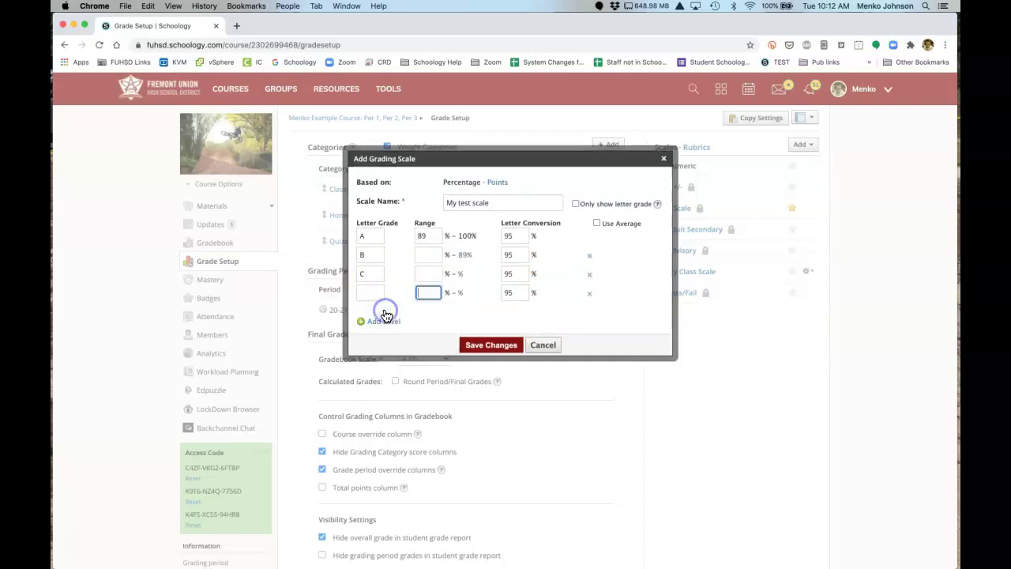
click(370, 293)
text(D)
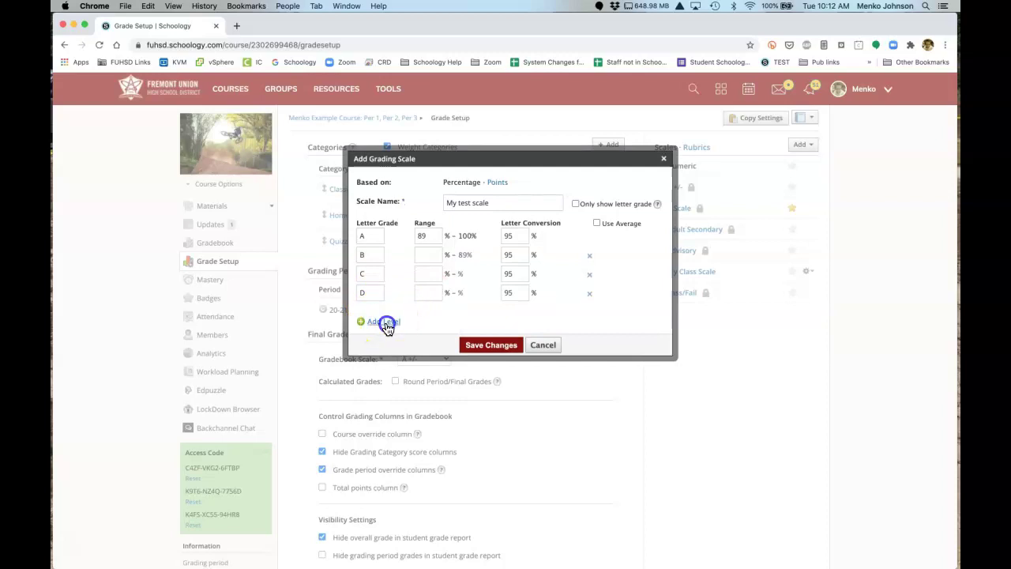
click(386, 323)
click(369, 307)
text(F)
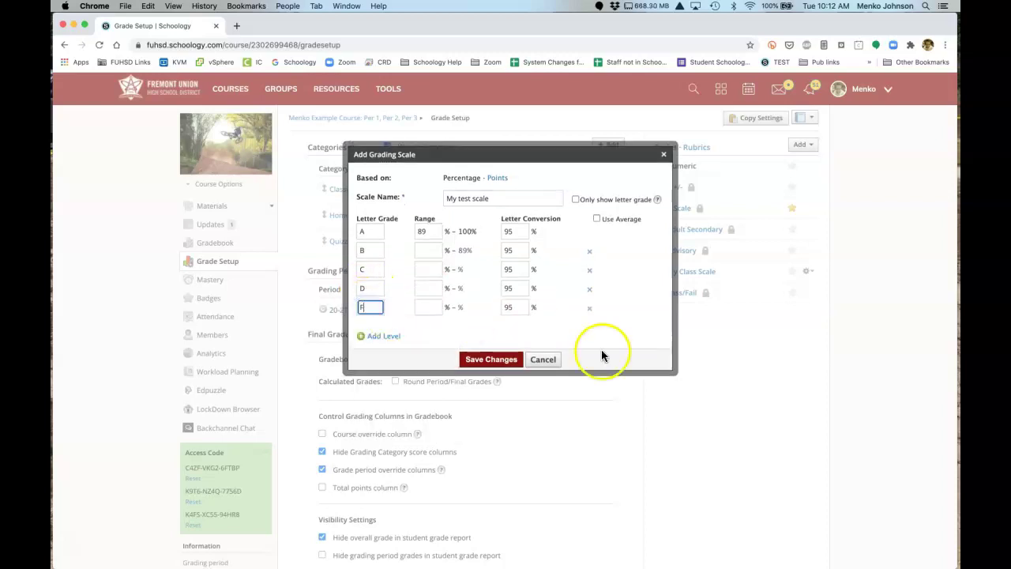
Step: Set the lower range limits to 79% for B, 69% for C, 50% for D and 0% for F
click(424, 250)
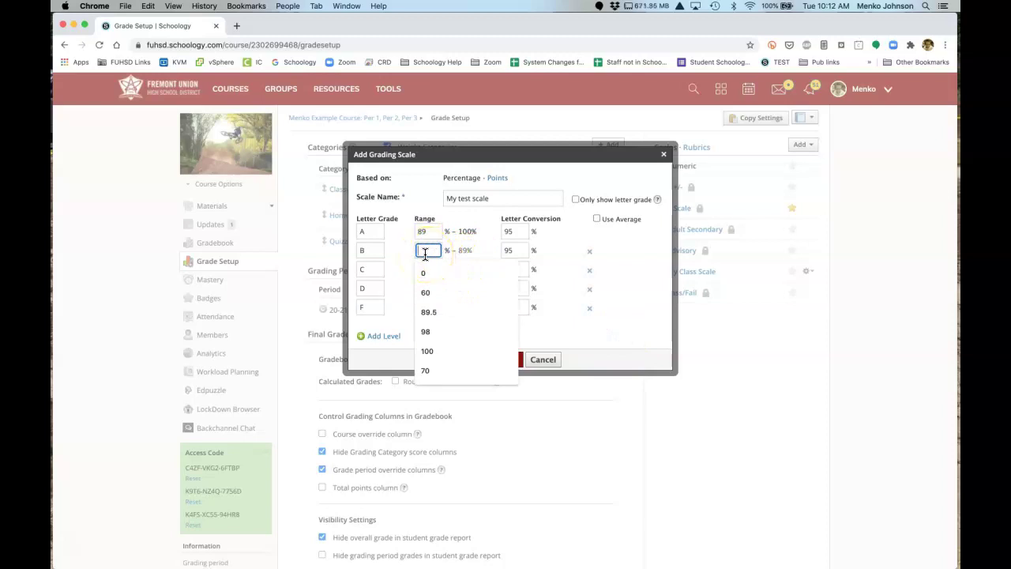
text(78)
click(425, 269)
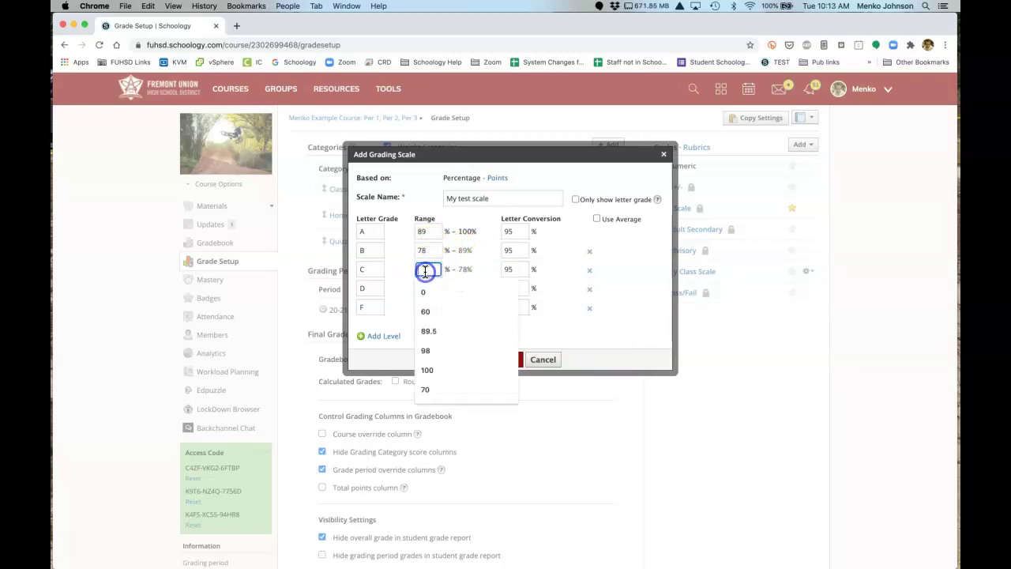
double_click(426, 250)
text(79)
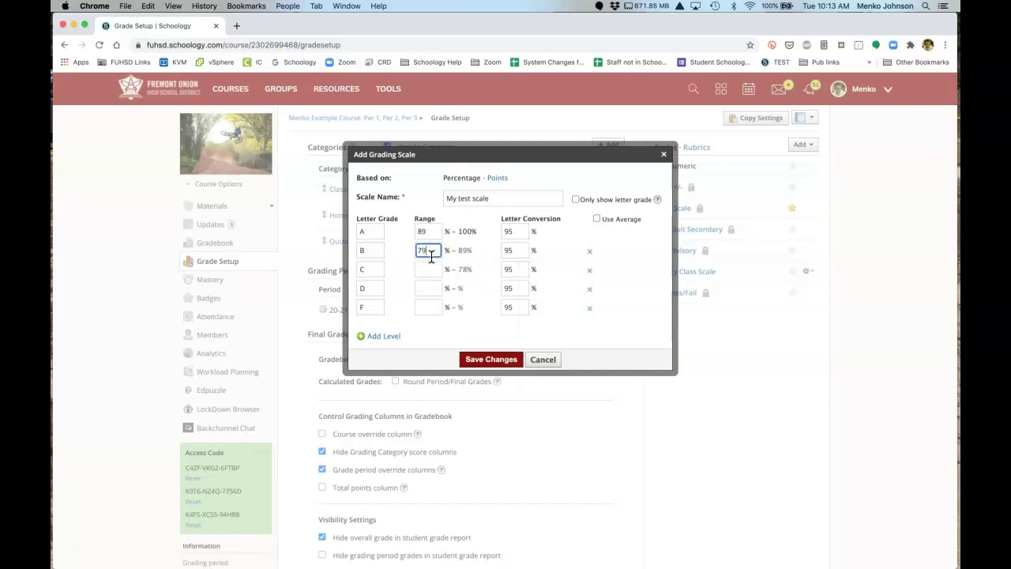
click(427, 269)
text(69)
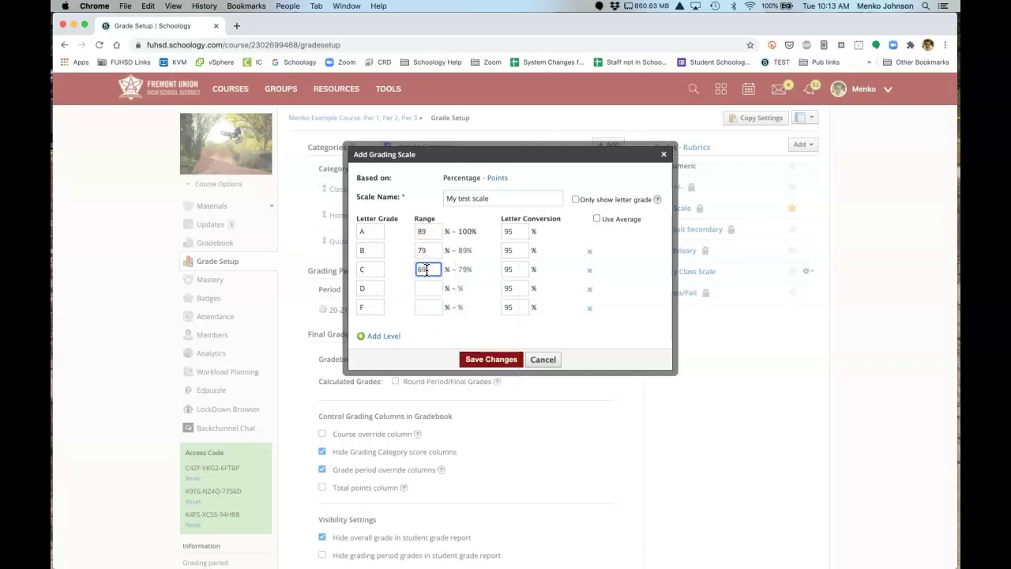
click(425, 287)
text(59)
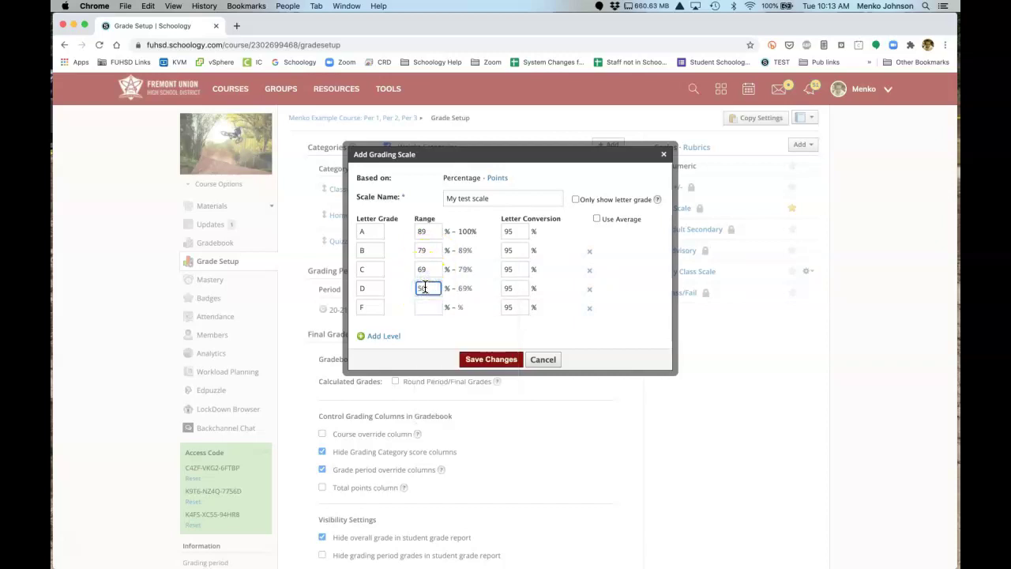
click(423, 307)
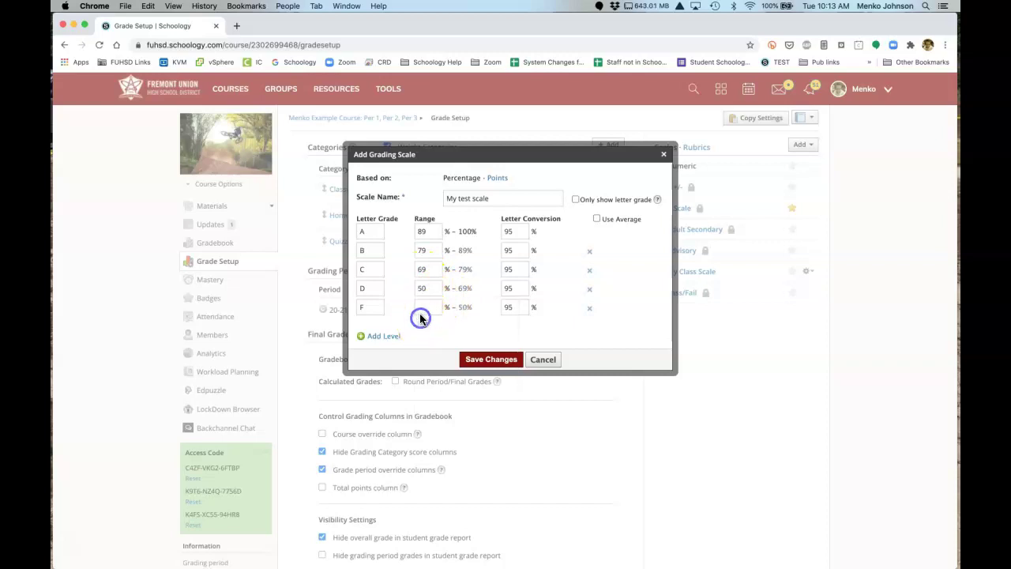
text(0)
Step: Set the letter conversions to 85% for B, 75% for C, 65% for D and 0% for F, and save the scale
click(520, 251)
text(85)
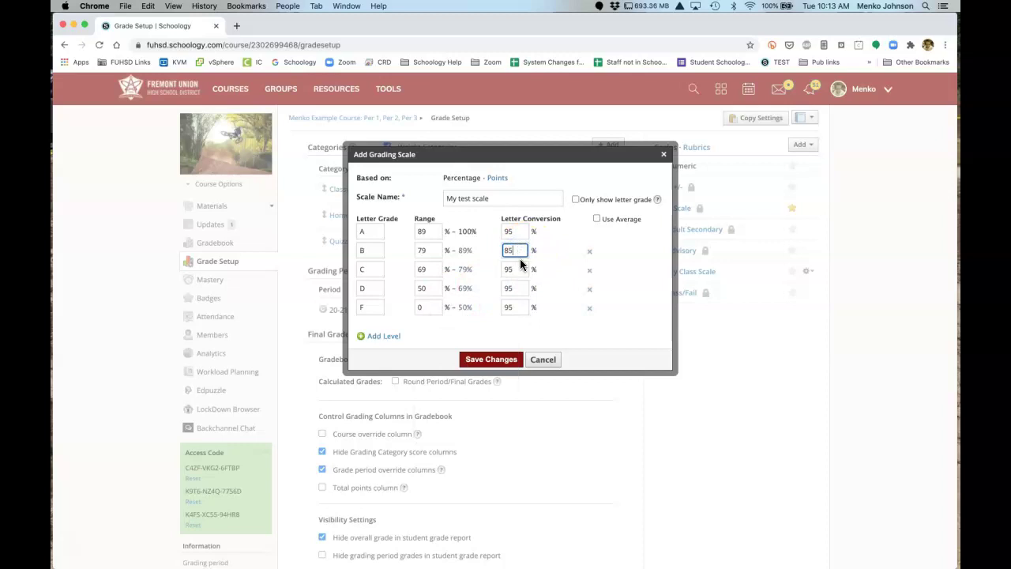
double_click(517, 268)
text(75)
double_click(514, 288)
text(65)
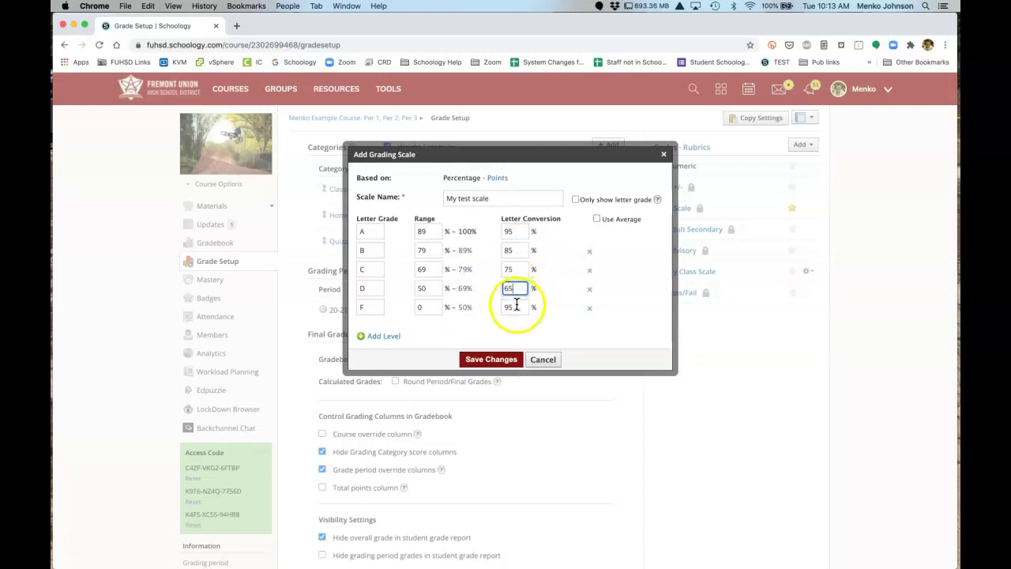
double_click(517, 307)
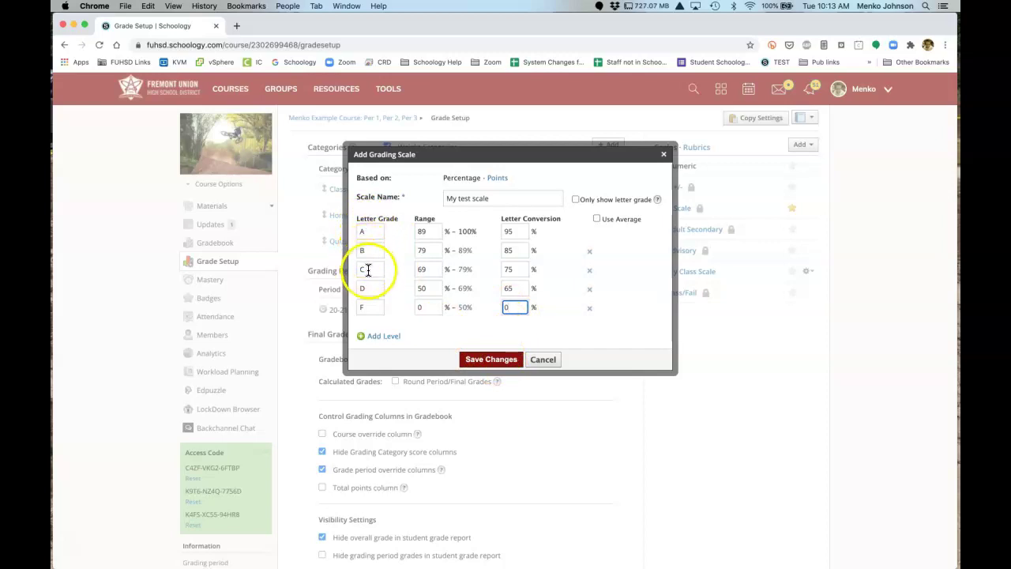
click(483, 359)
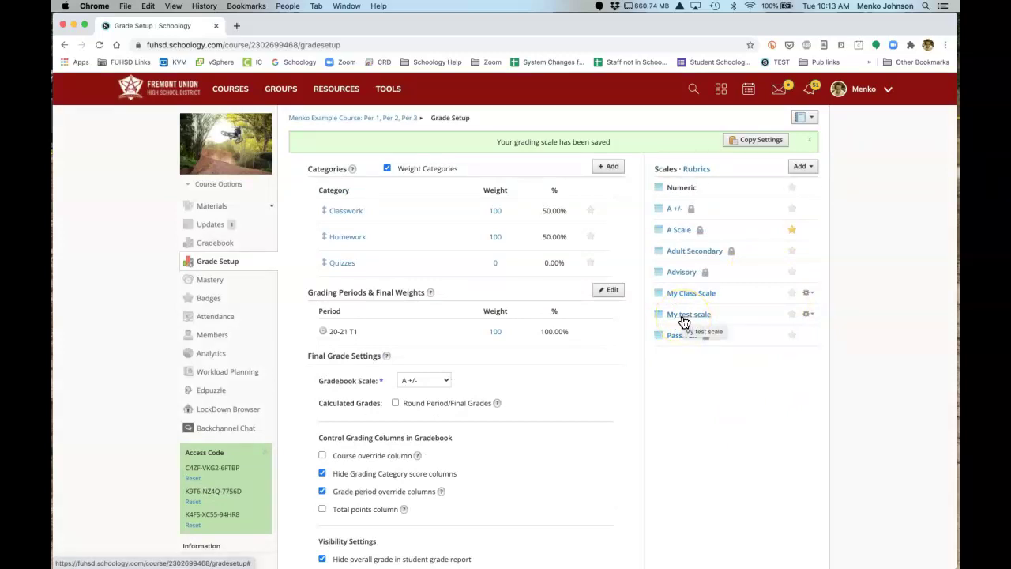
Step: Select My test scale as the gradebook scale and check the calculated grades in the gradebook
click(444, 380)
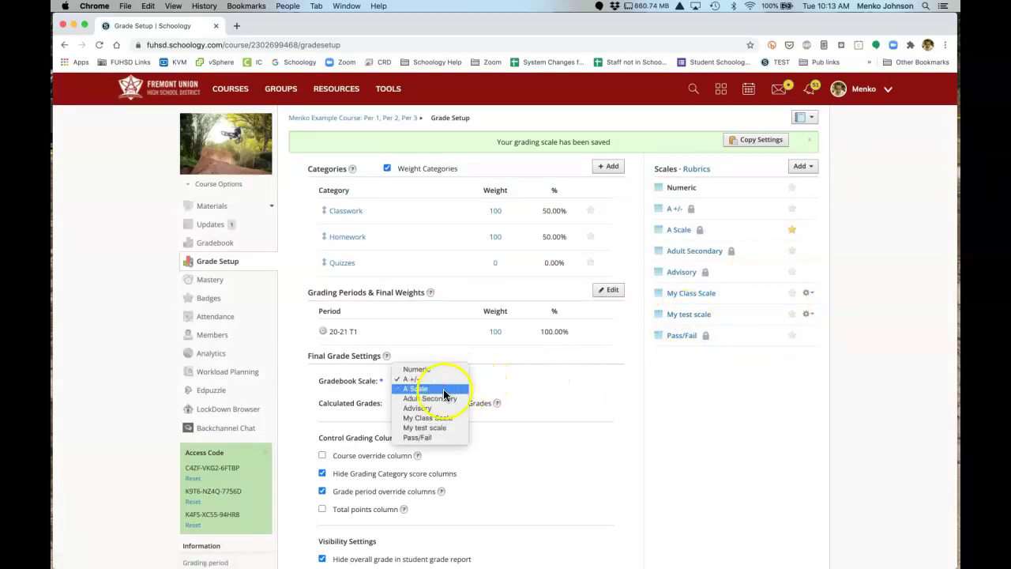
click(435, 427)
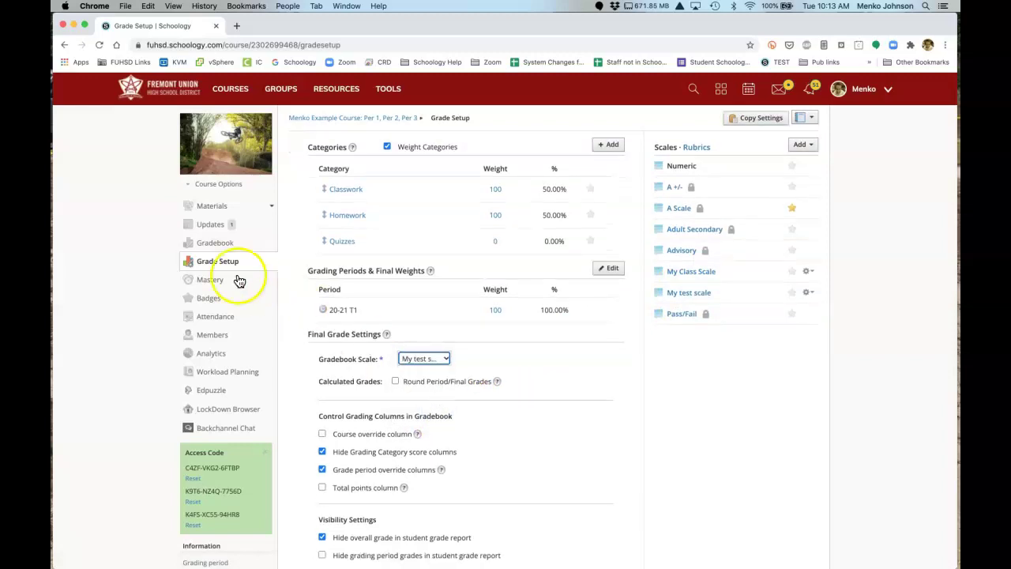
click(208, 246)
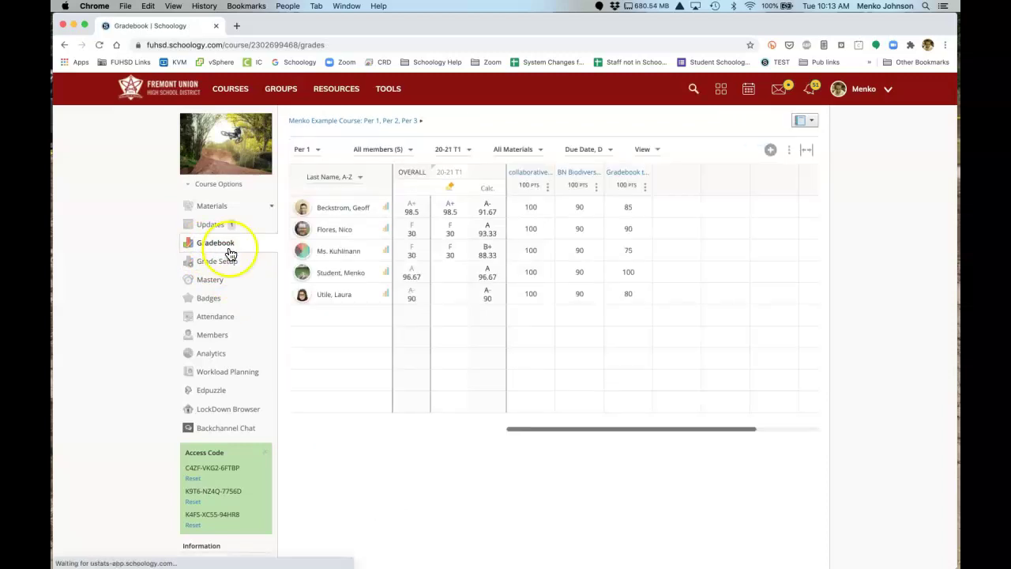
click(491, 212)
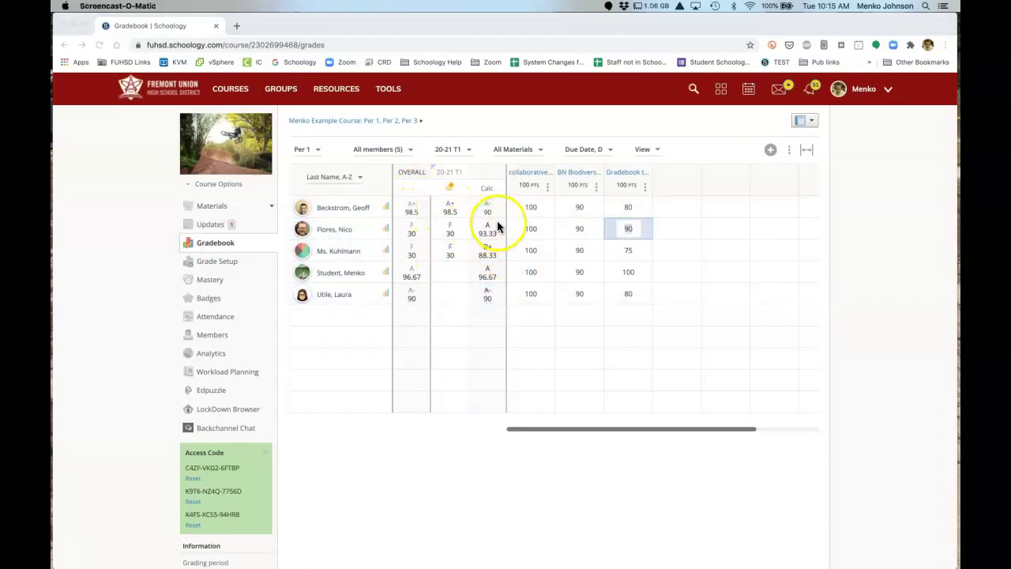
Step: Review the A +/- scale's levels in grade setup and keep A +/- selected as the gradebook scale
click(210, 262)
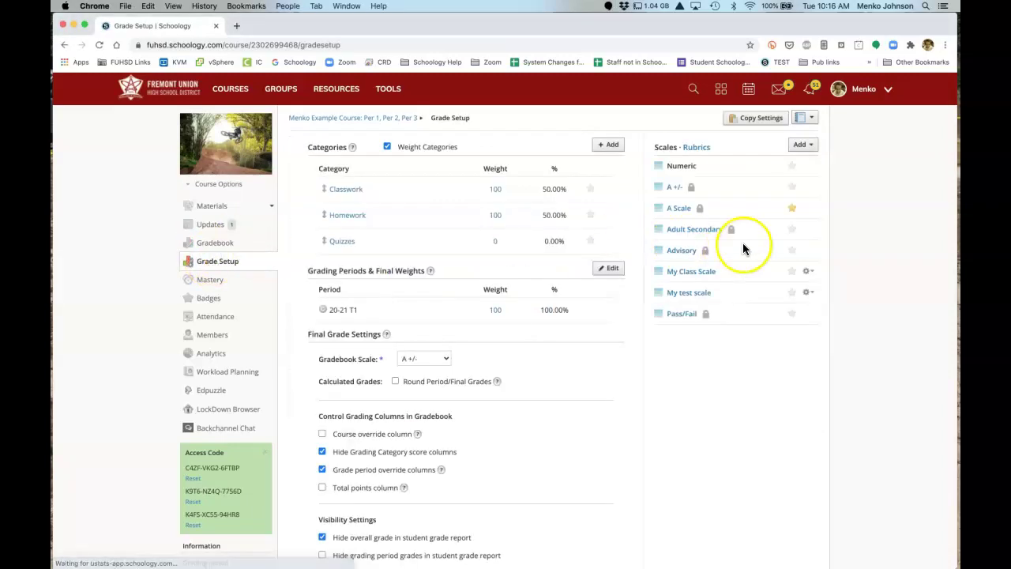
click(674, 189)
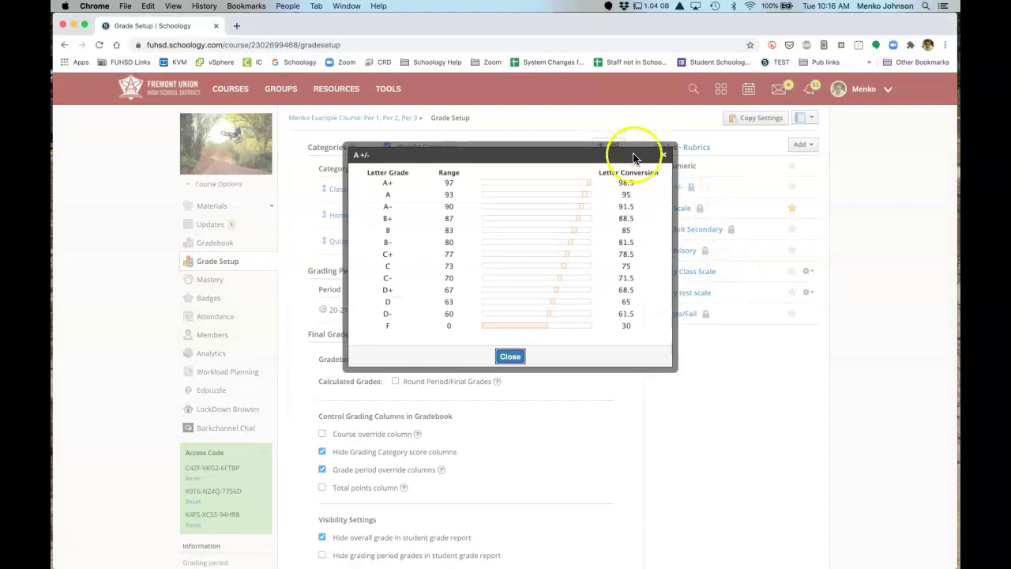
click(663, 155)
click(423, 361)
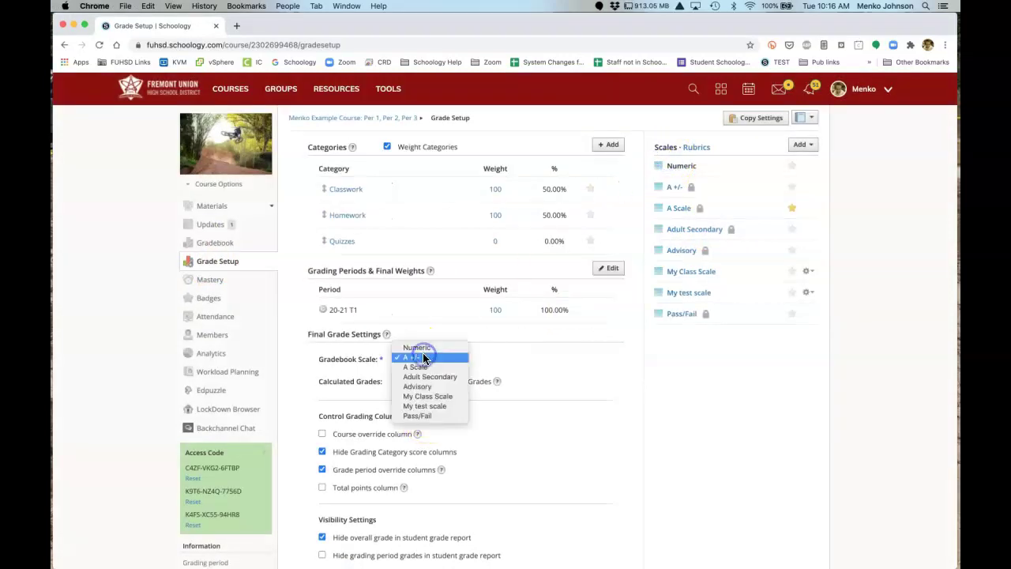
click(425, 357)
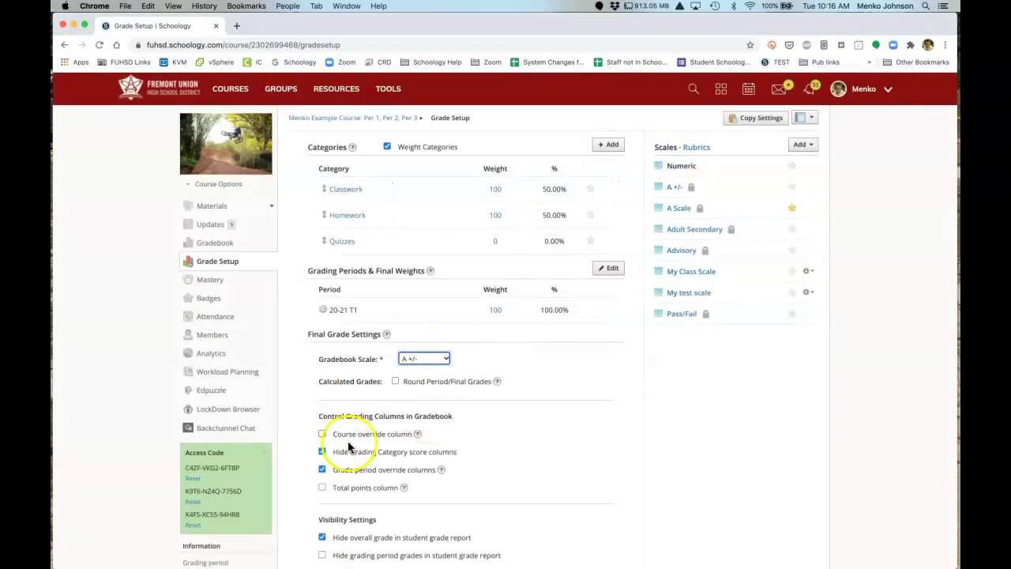
Step: Open the gradebook and examine the students' calculated grades for 20-21 T1
click(221, 244)
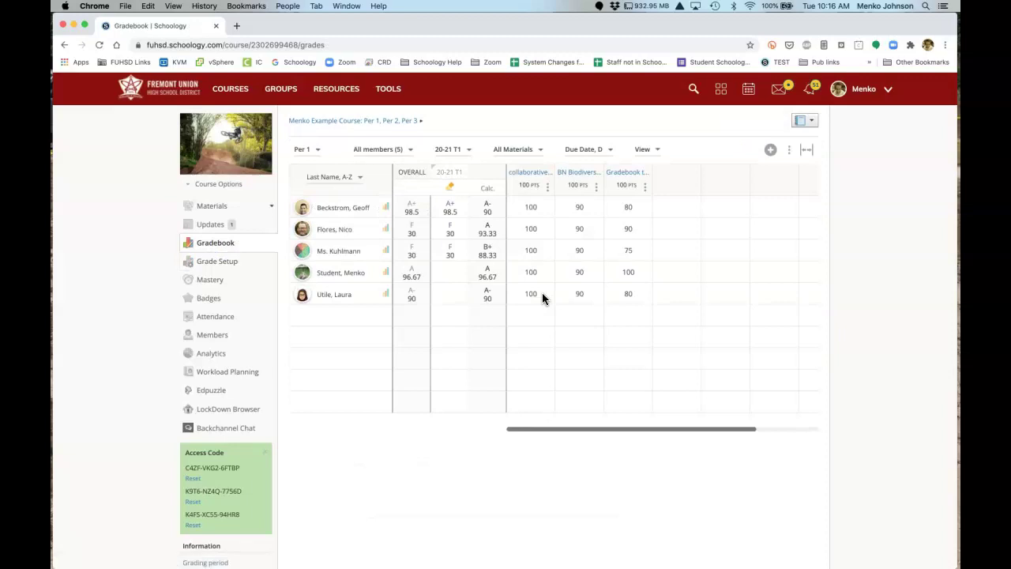
click(489, 251)
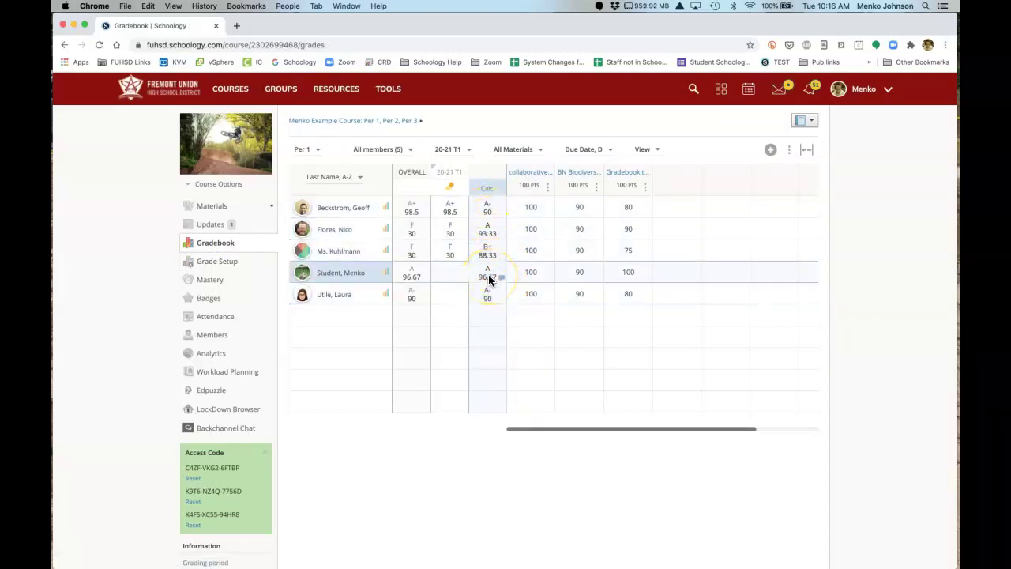
click(78, 458)
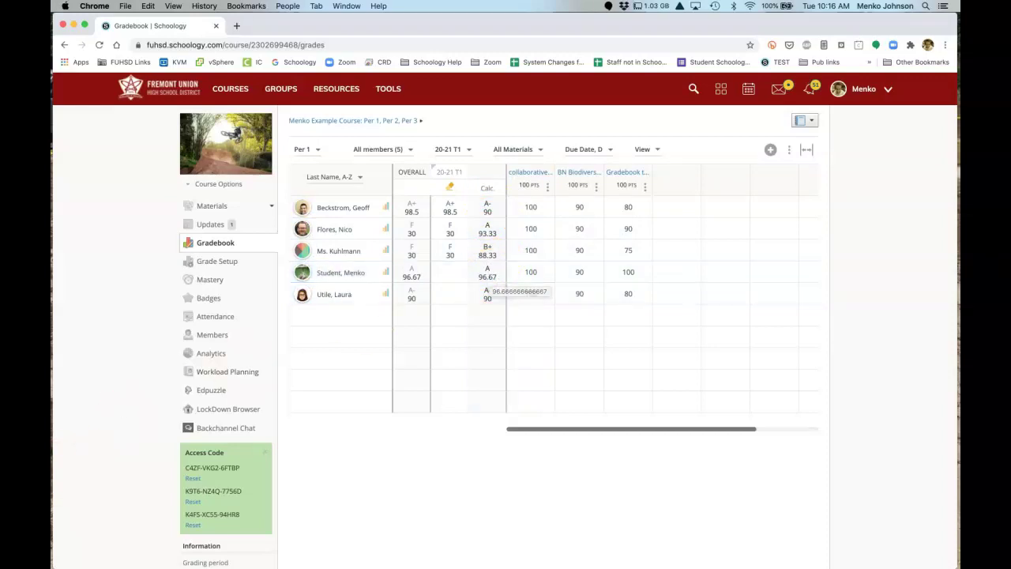